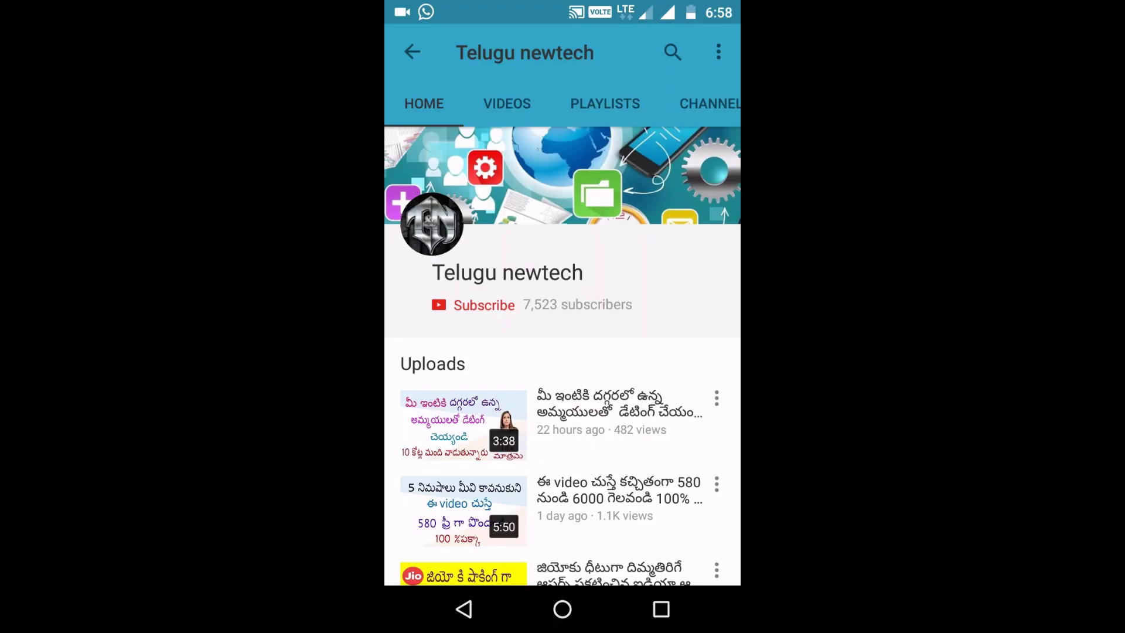
# Step: Subscribe to Telugu newtech, turn on its bell notifications, and dismiss the notifications-off notice
pyautogui.click(483, 304)
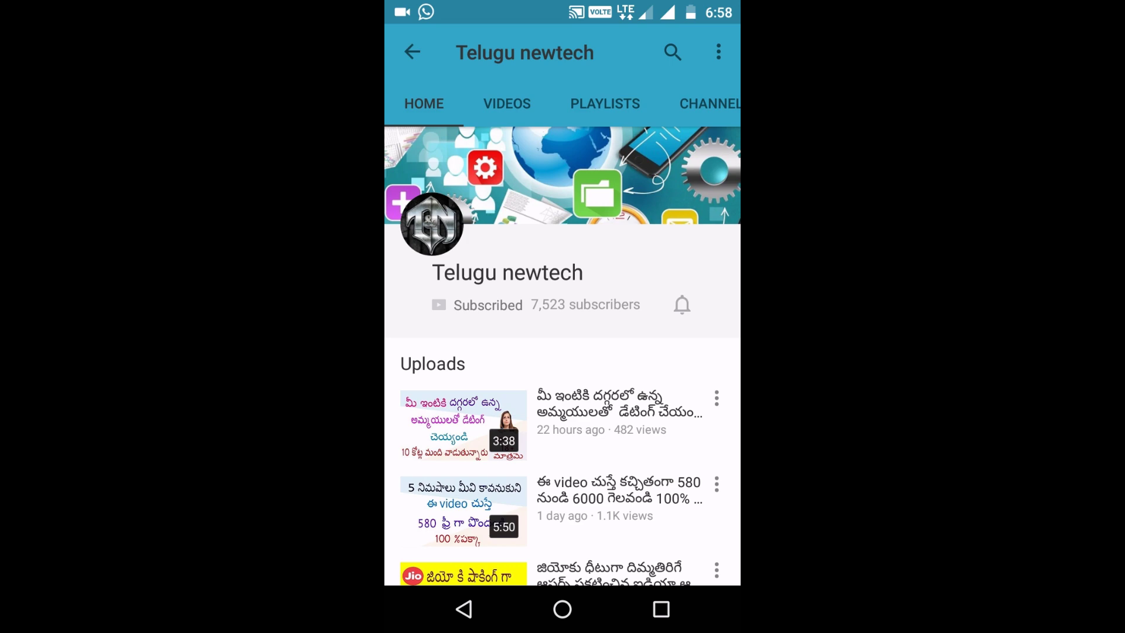
pyautogui.click(682, 304)
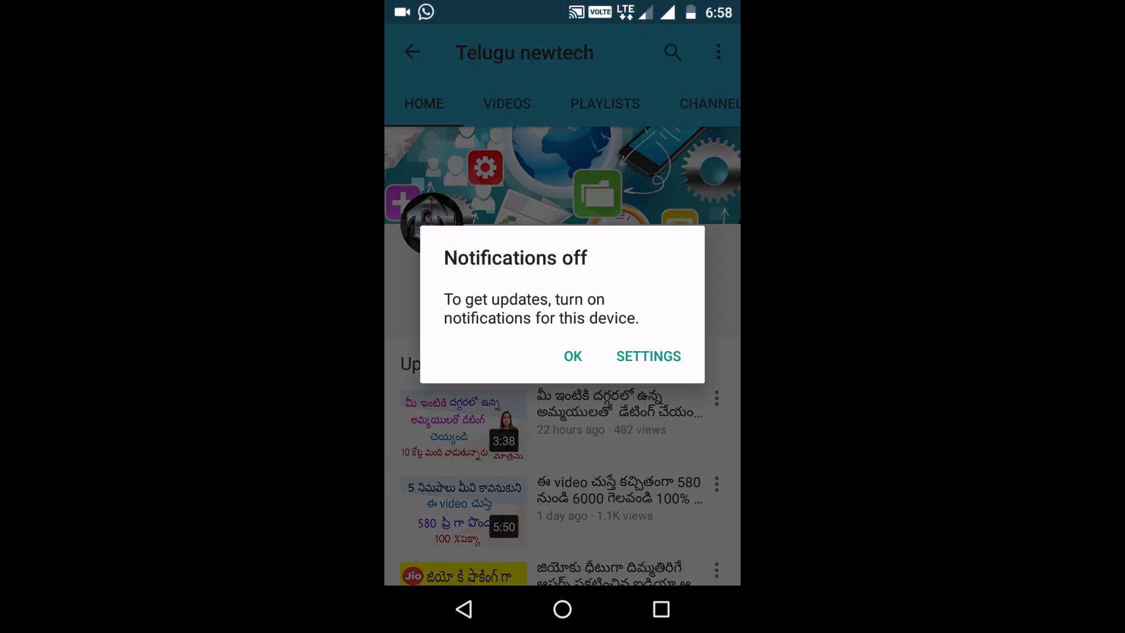
pyautogui.click(577, 356)
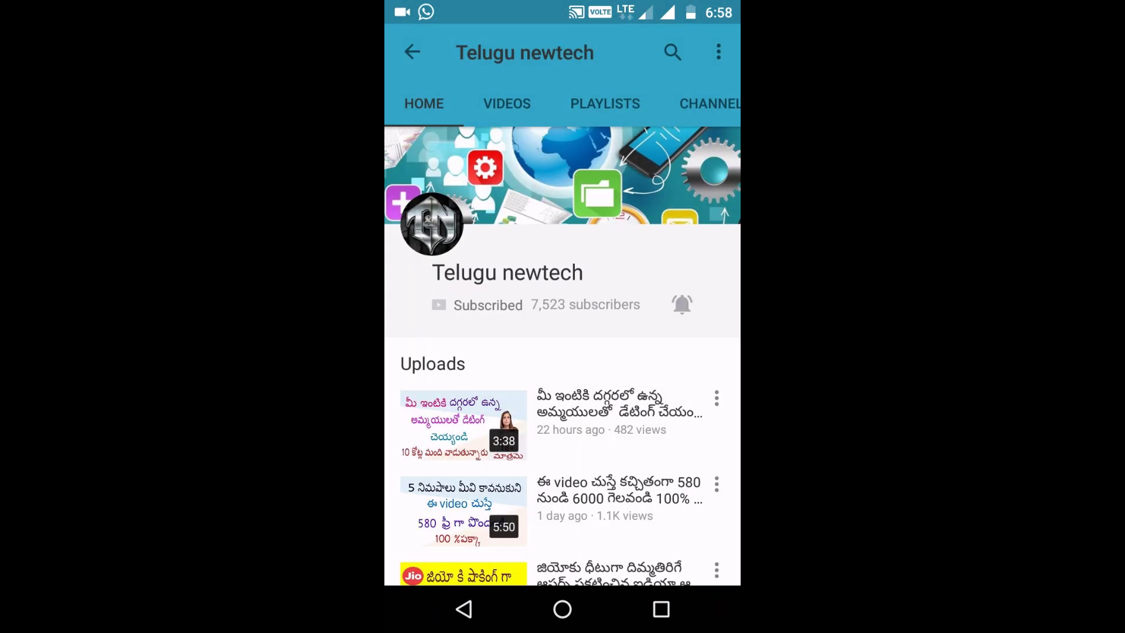
# Step: Go home and bring up WaveUp's Play Store listing, which shows it installed
pyautogui.click(563, 609)
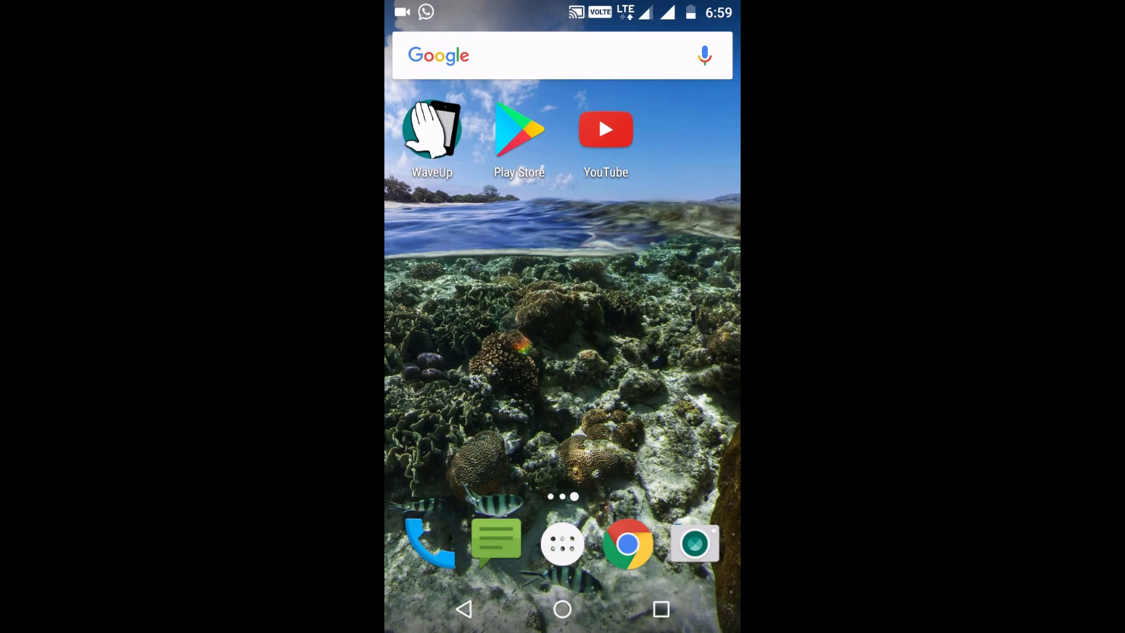
pyautogui.click(519, 131)
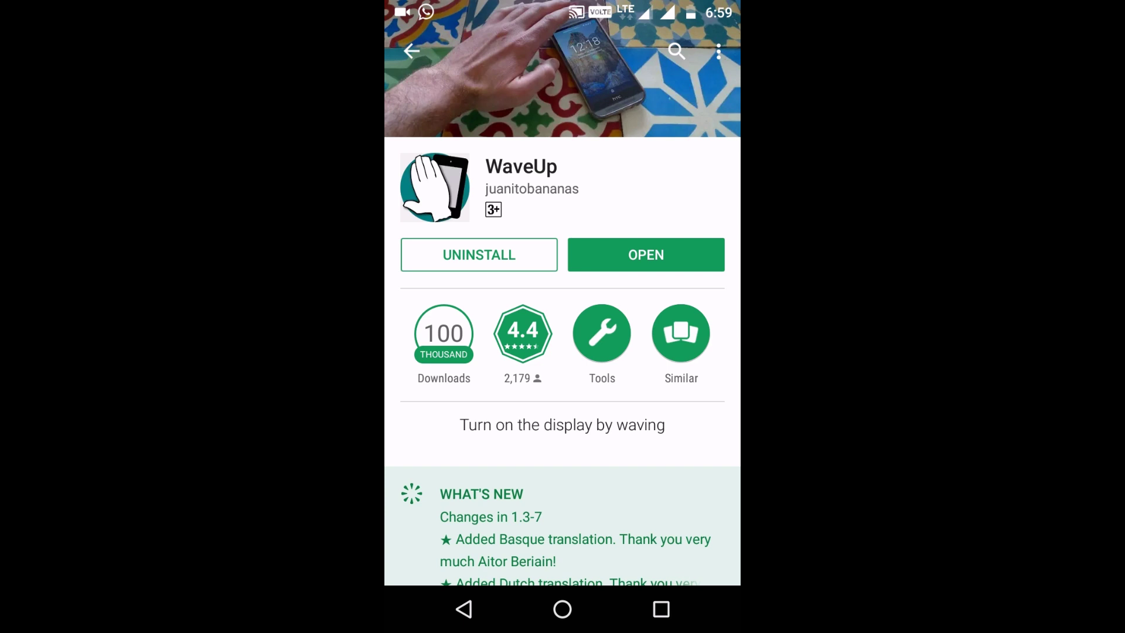
pyautogui.click(677, 51)
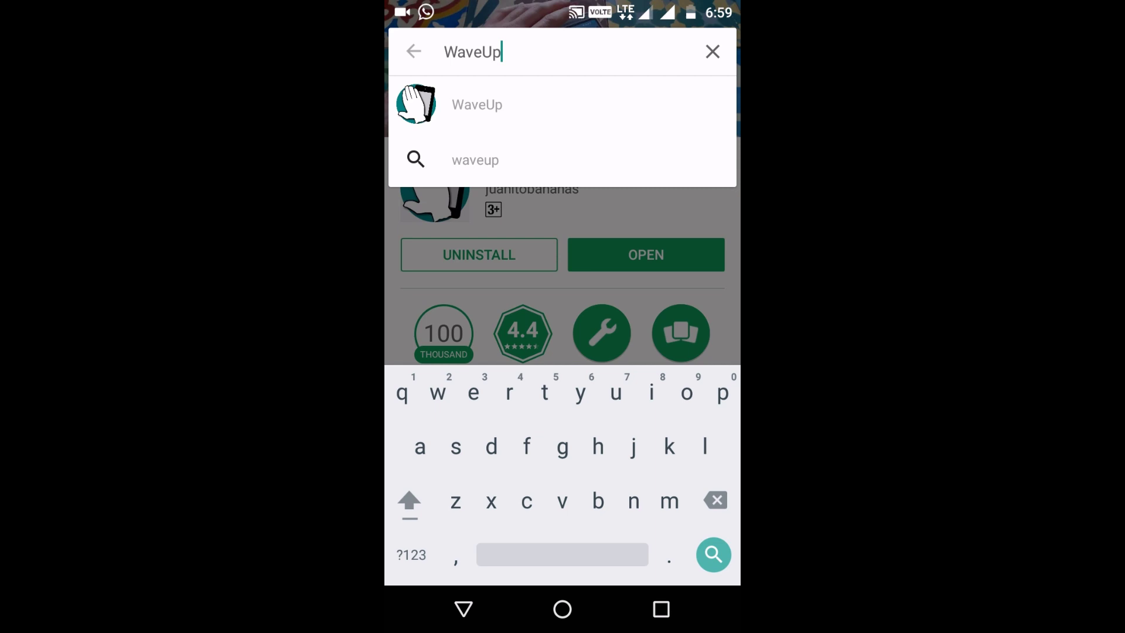
pyautogui.click(414, 51)
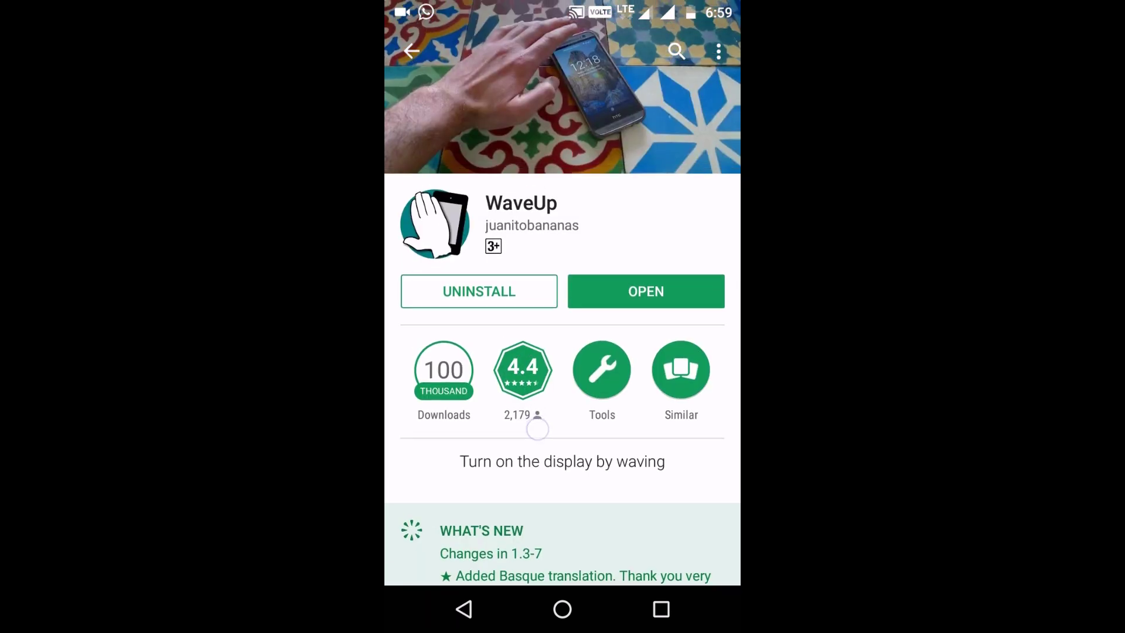
# Step: Launch WaveUp, try enabling Lock screen, and decline the device administrator request
pyautogui.click(664, 284)
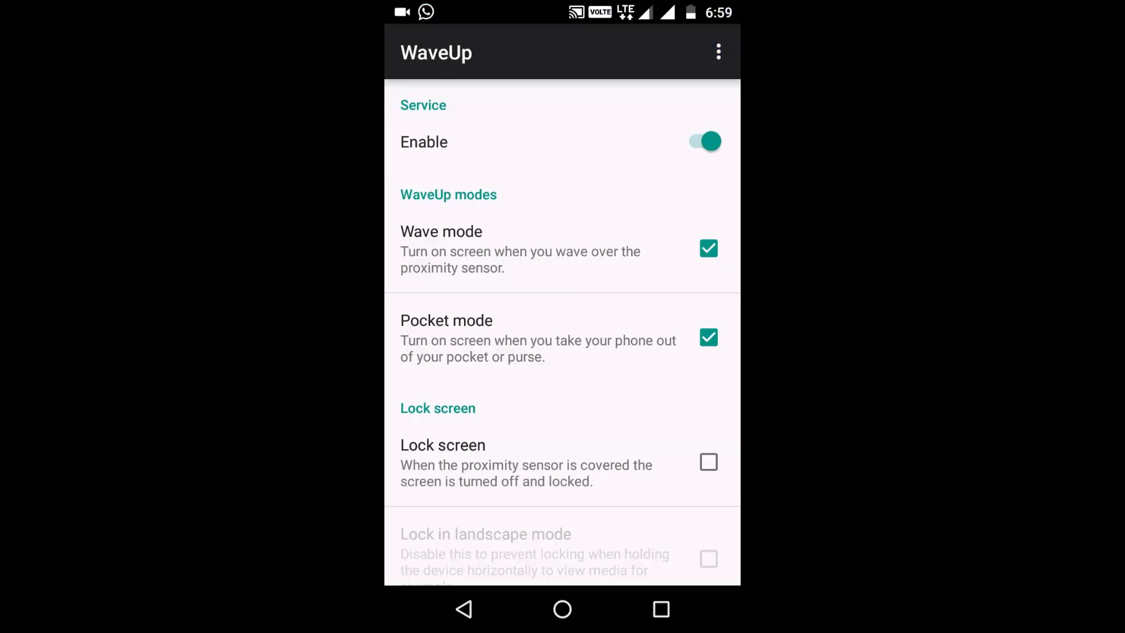
pyautogui.scroll(-1, 615, 145)
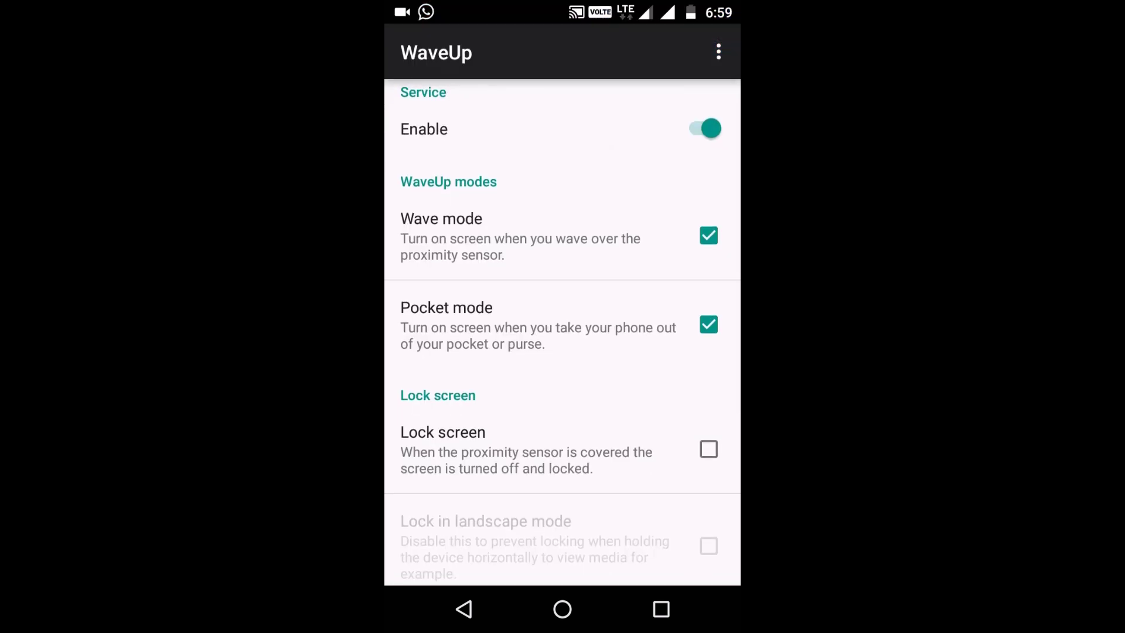
pyautogui.scroll(-2, 563, 334)
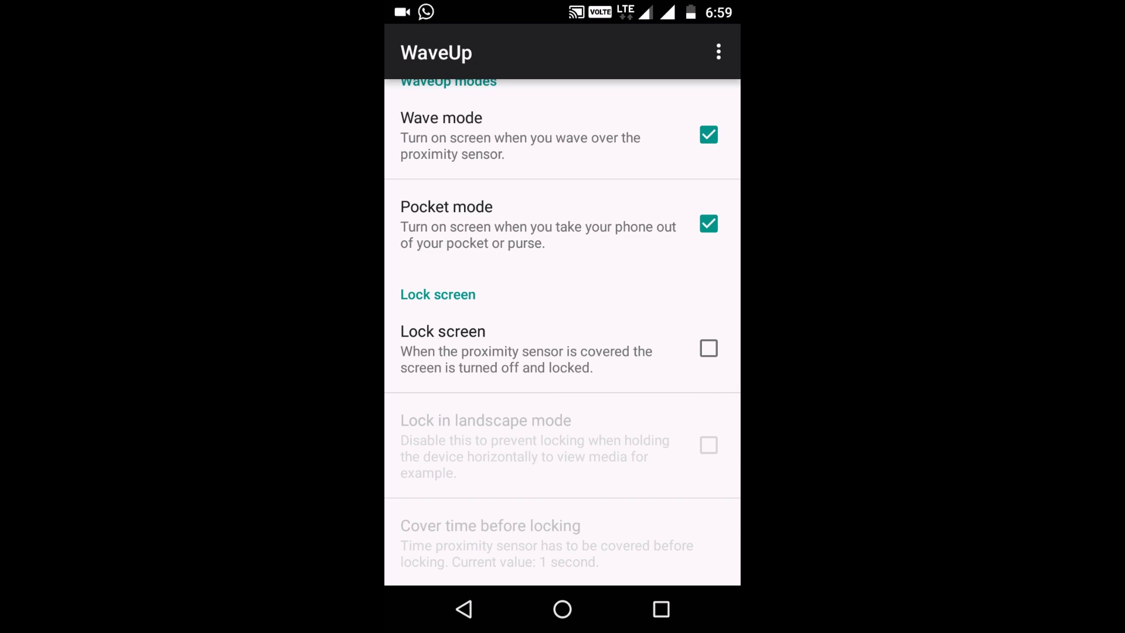
pyautogui.scroll(-1, 610, 350)
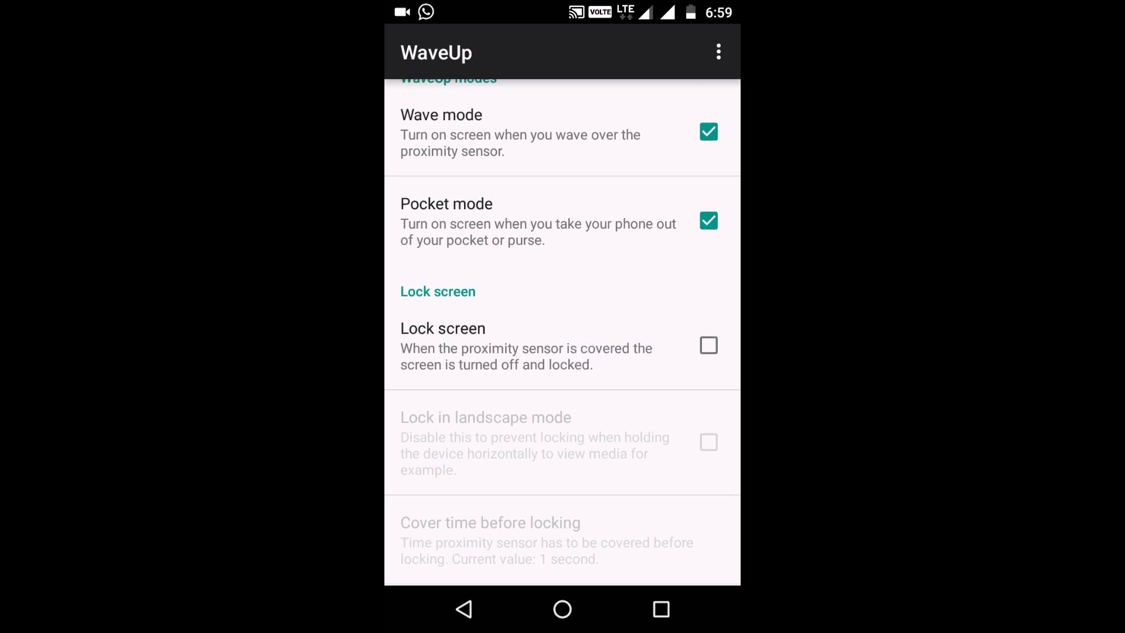
pyautogui.click(709, 346)
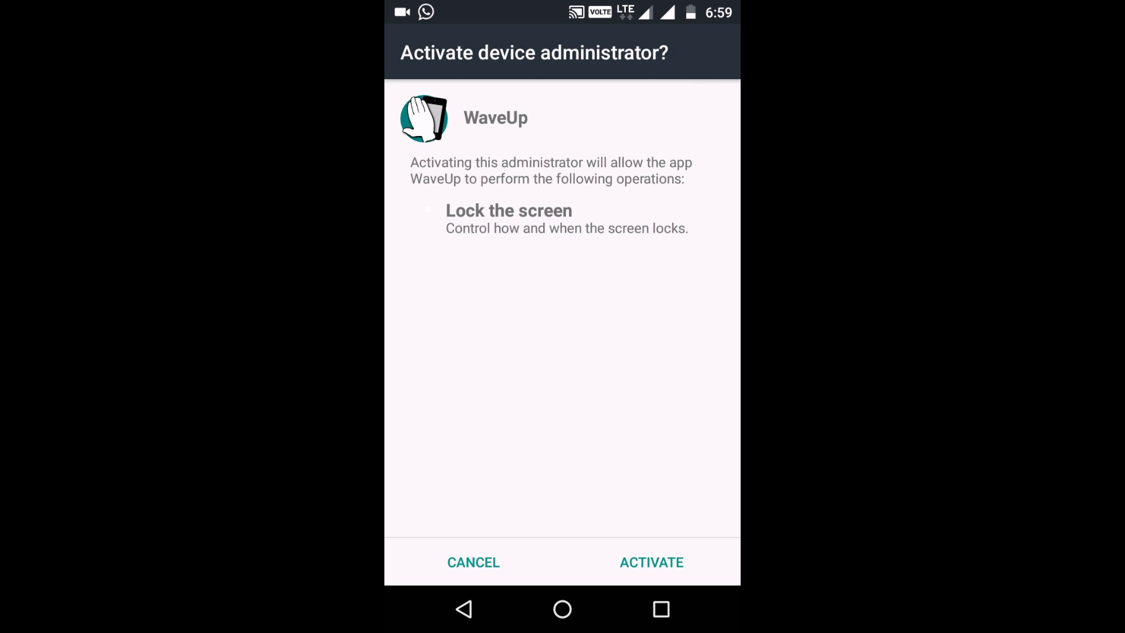
pyautogui.click(464, 608)
pyautogui.scroll(2, 629, 323)
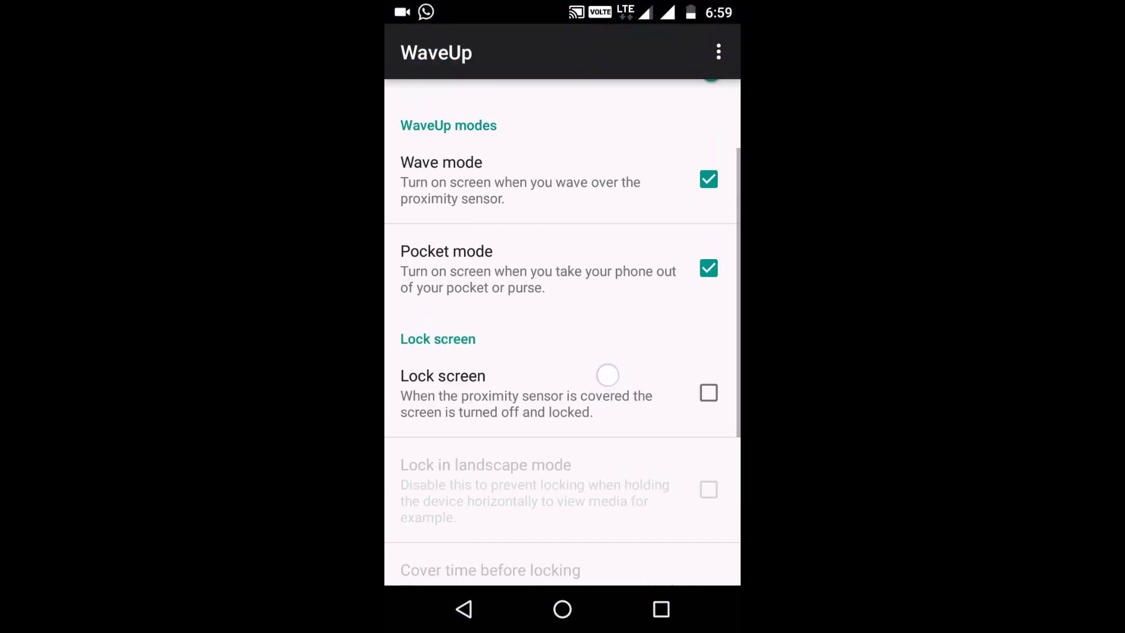
pyautogui.scroll(2, 610, 349)
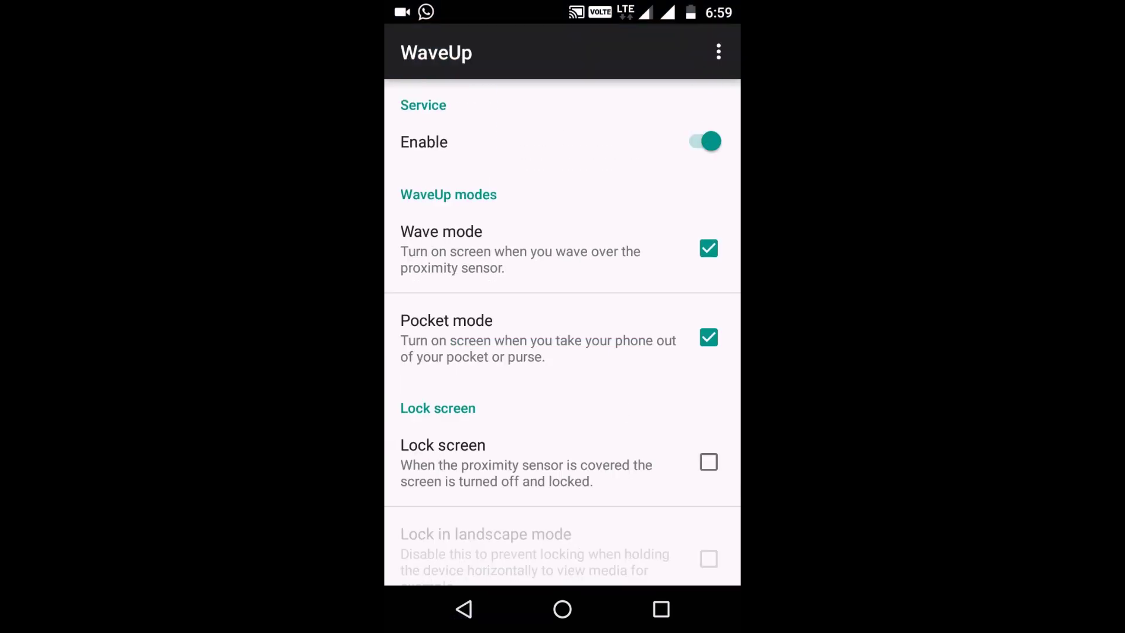
pyautogui.click(563, 608)
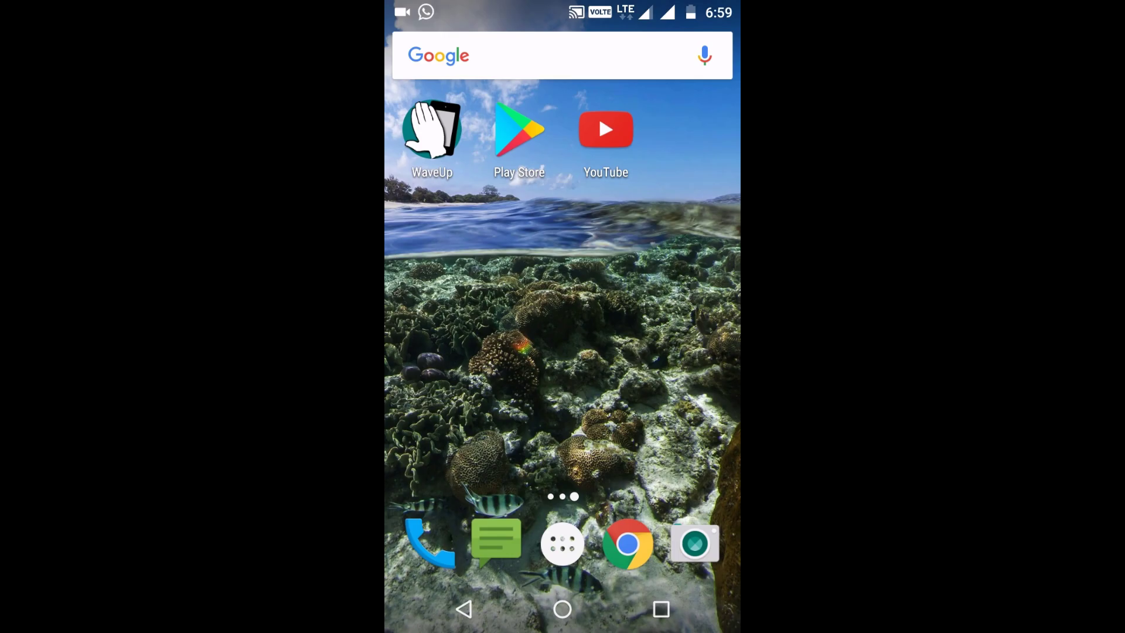
pyautogui.click(563, 544)
pyautogui.click(465, 608)
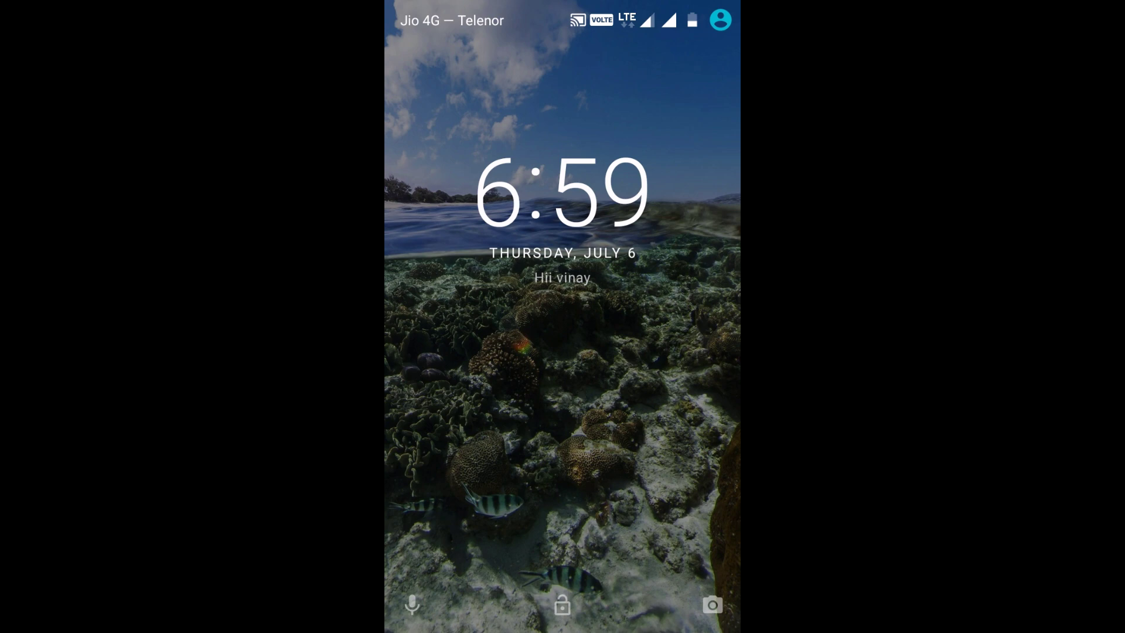
pyautogui.click(563, 543)
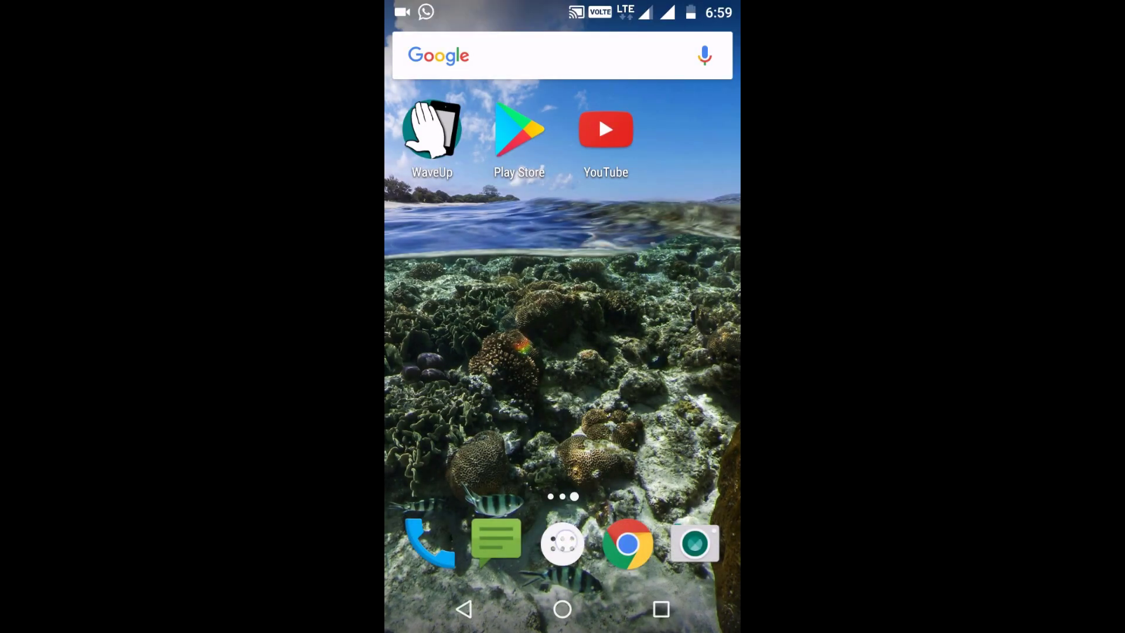
pyautogui.scroll(-5, 562, 352)
pyautogui.scroll(-3, 563, 352)
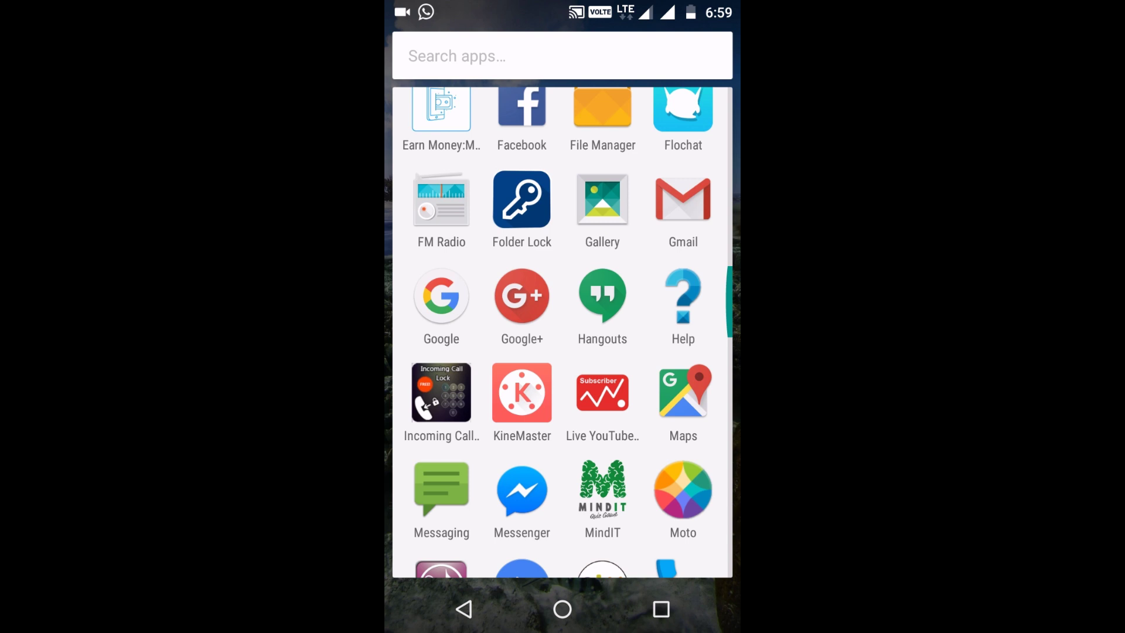
pyautogui.scroll(-5, 563, 352)
pyautogui.scroll(-3, 562, 352)
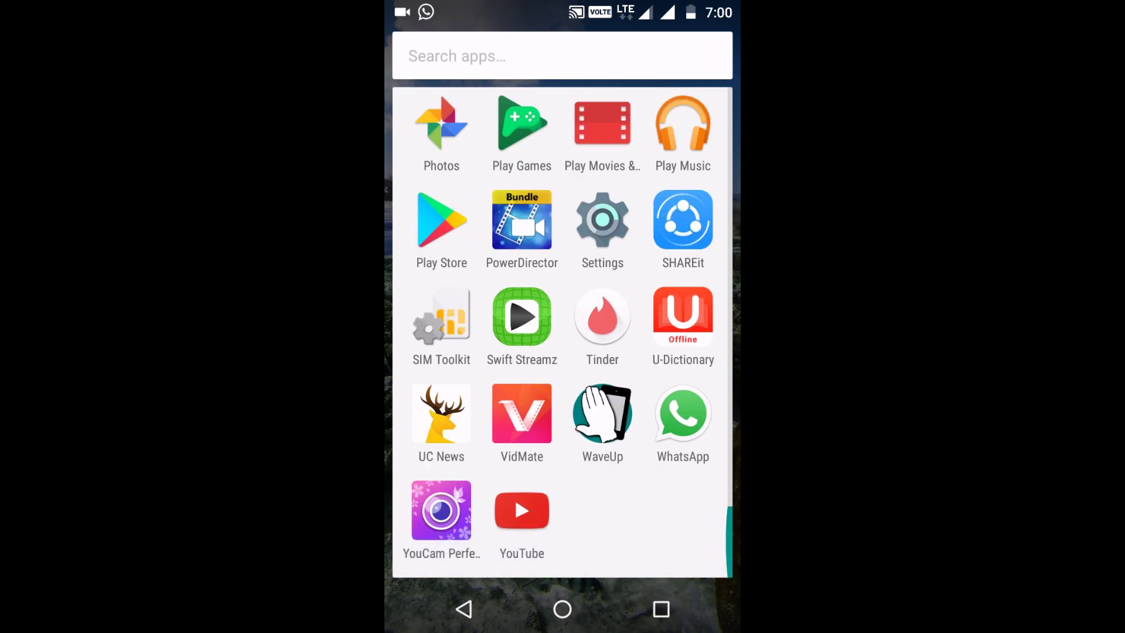
pyautogui.scroll(2, 562, 334)
pyautogui.scroll(10, 563, 334)
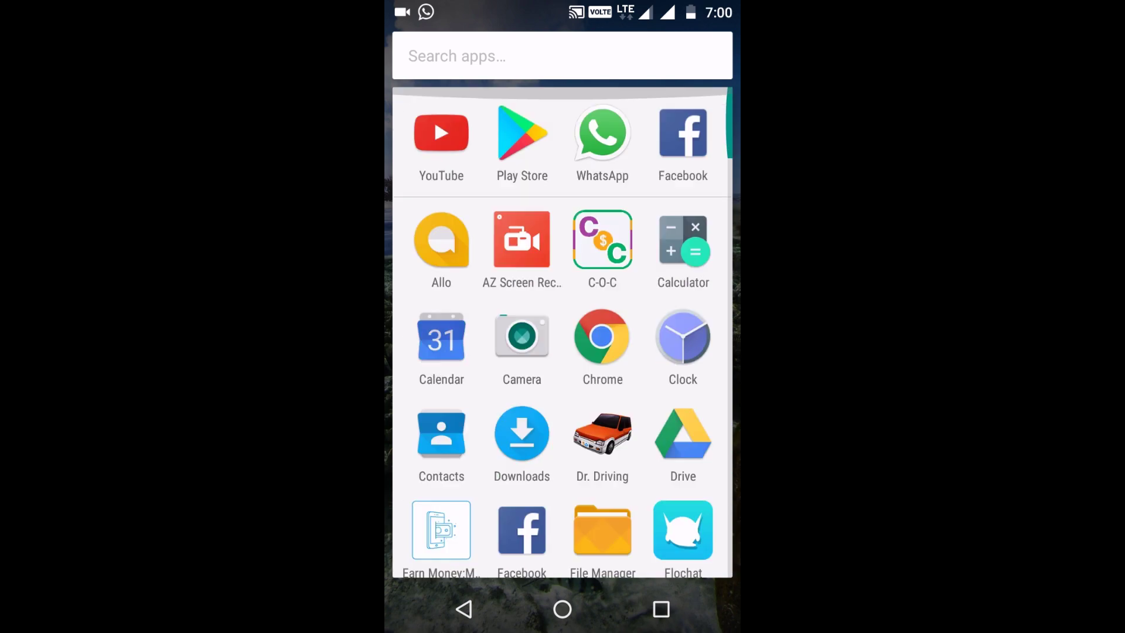
pyautogui.scroll(-3, 563, 352)
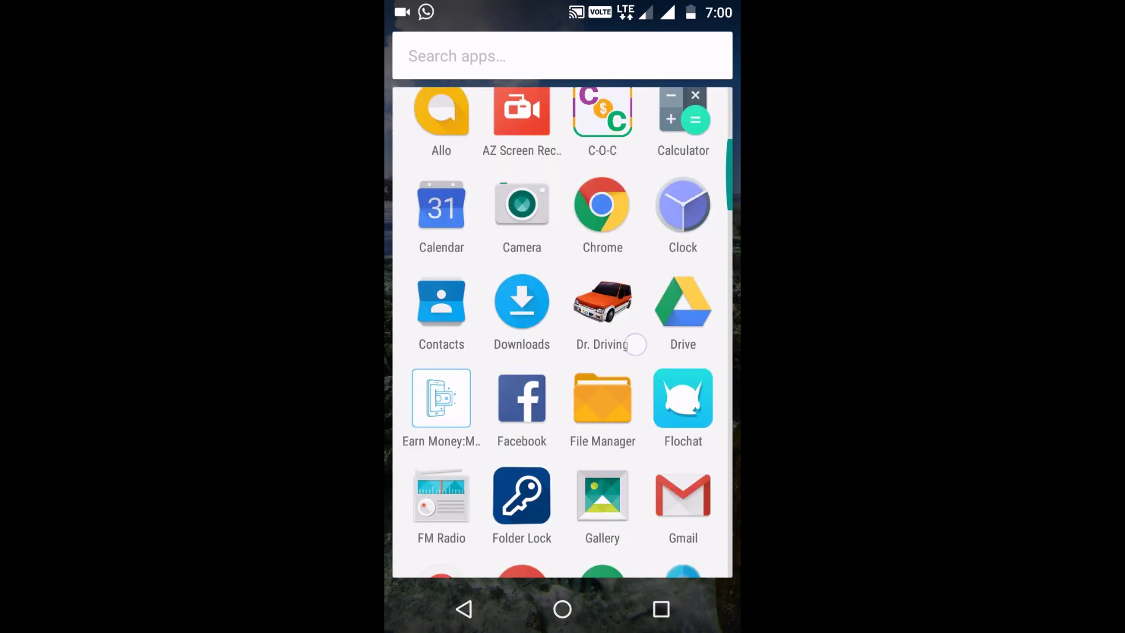
# Step: Go to the home screen and open the app drawer to browse installed apps
pyautogui.click(464, 608)
pyautogui.click(562, 540)
pyautogui.scroll(-3, 562, 352)
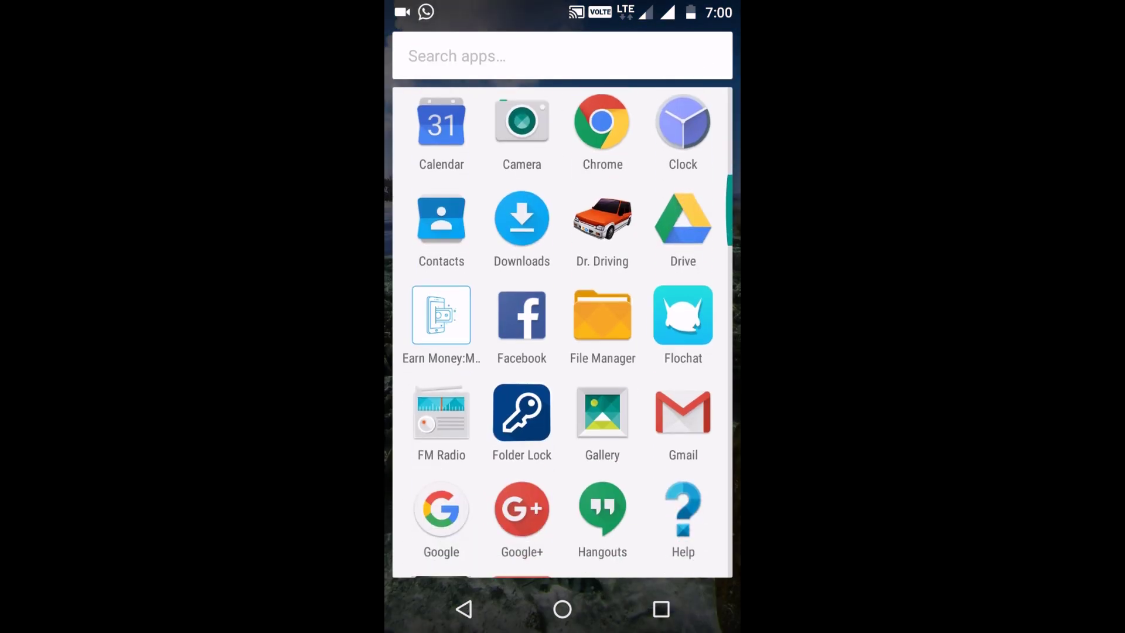